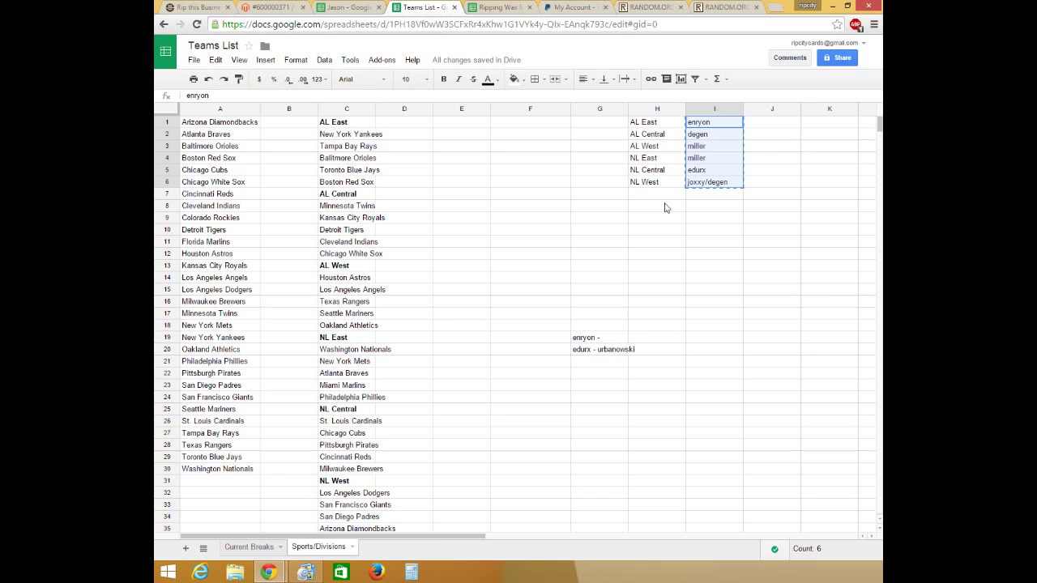
Paste the copied randomized division list over the divisions starting at cell H1.
left_click(653, 126)
right_click(653, 125)
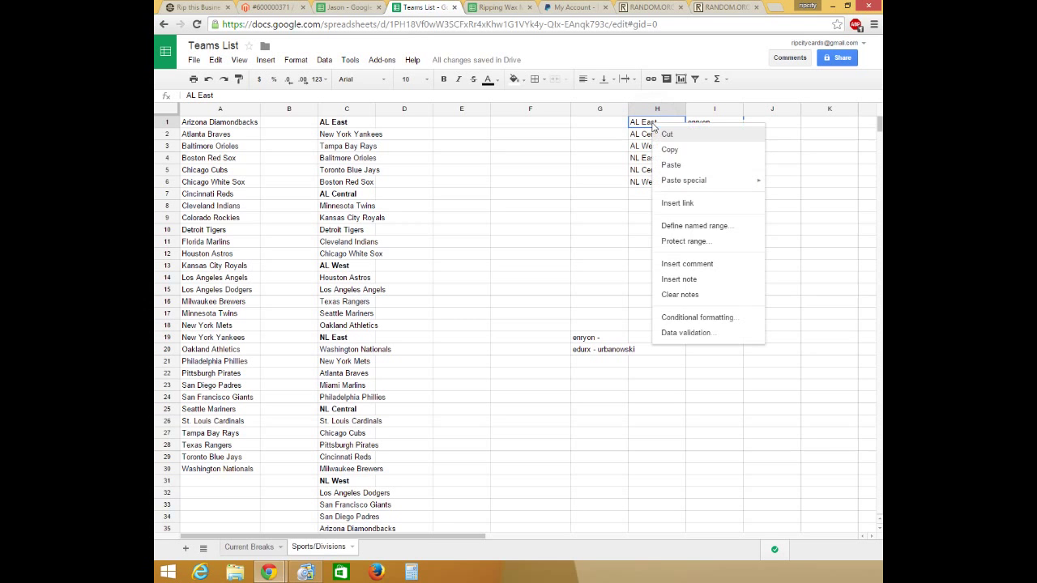
left_click(672, 162)
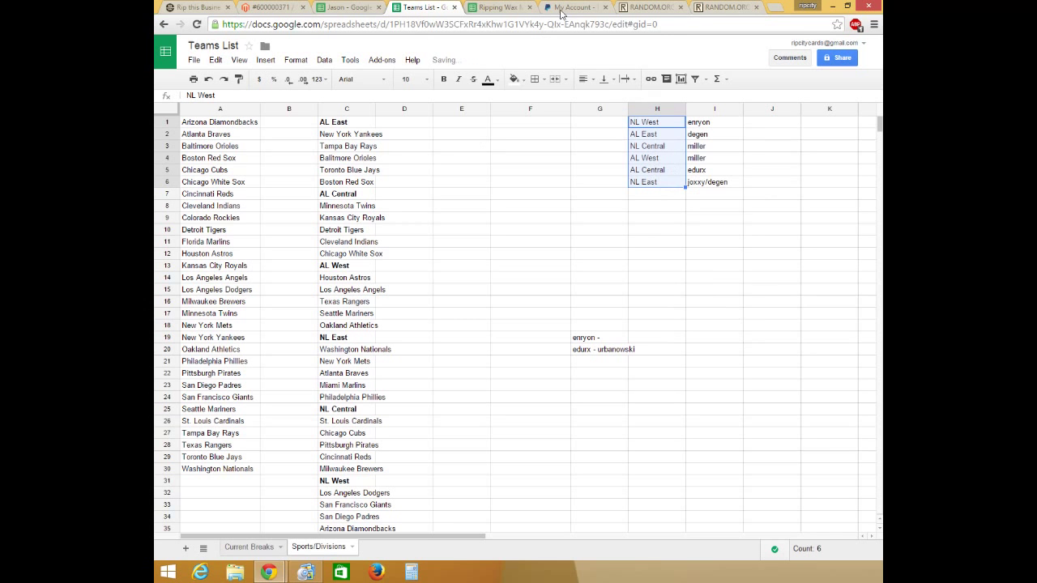
Switch to the RANDOM.ORG list holding the six participant entries and randomize it nine times in total.
left_click(727, 7)
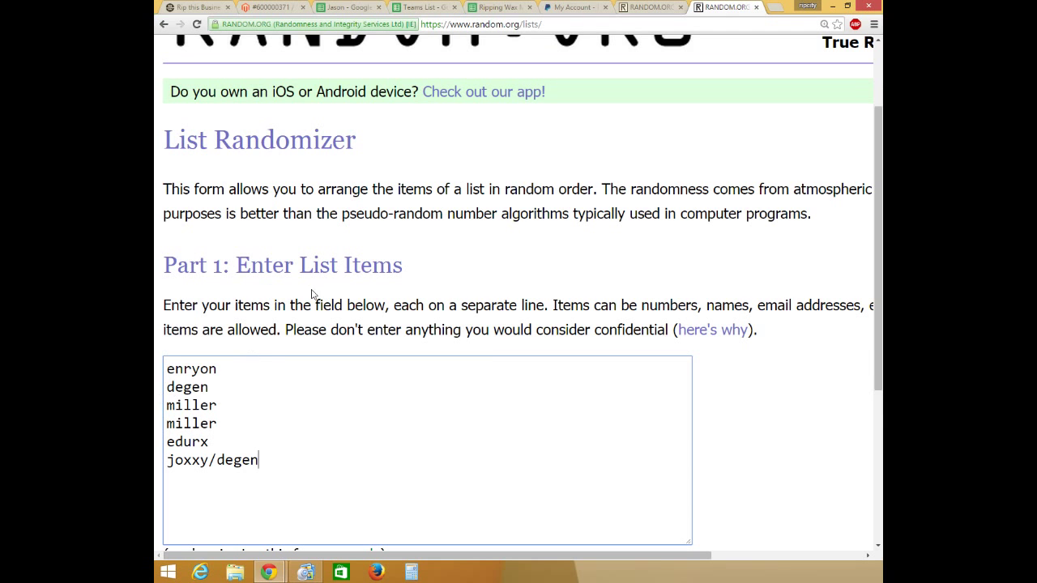
scroll(314, 292, "down", 2)
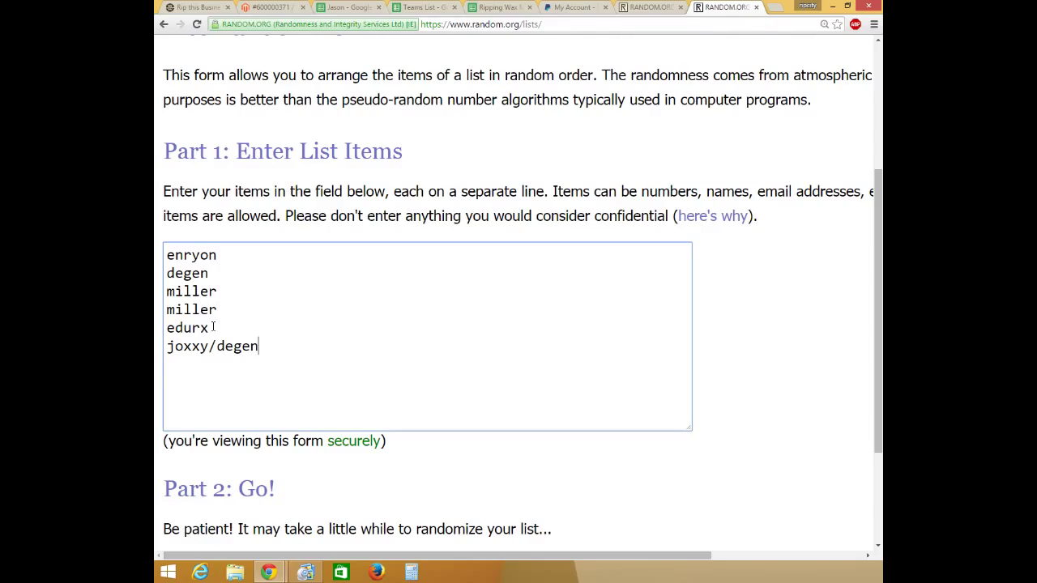
scroll(275, 462, "down", 1)
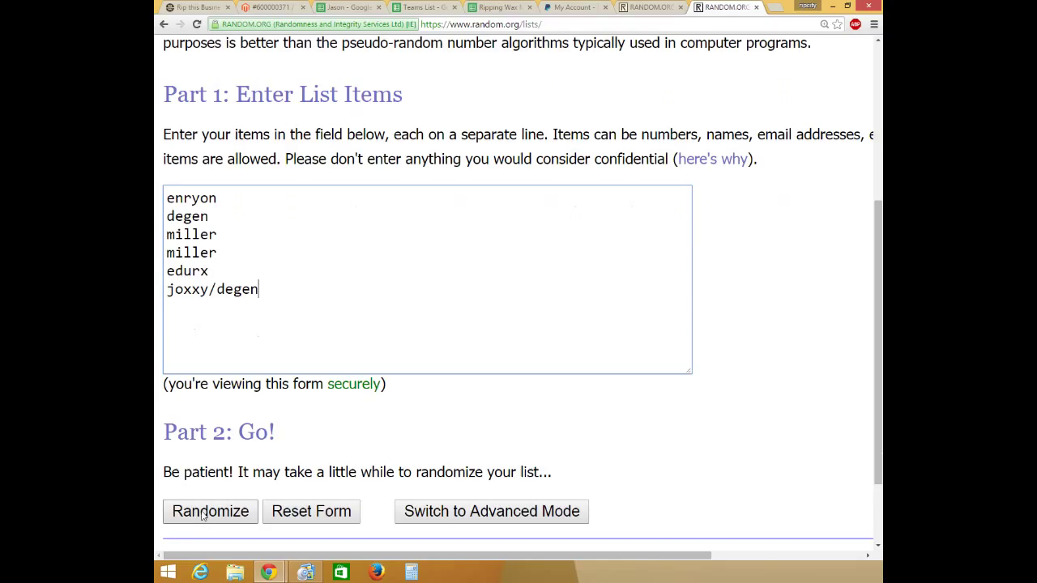
left_click(203, 512)
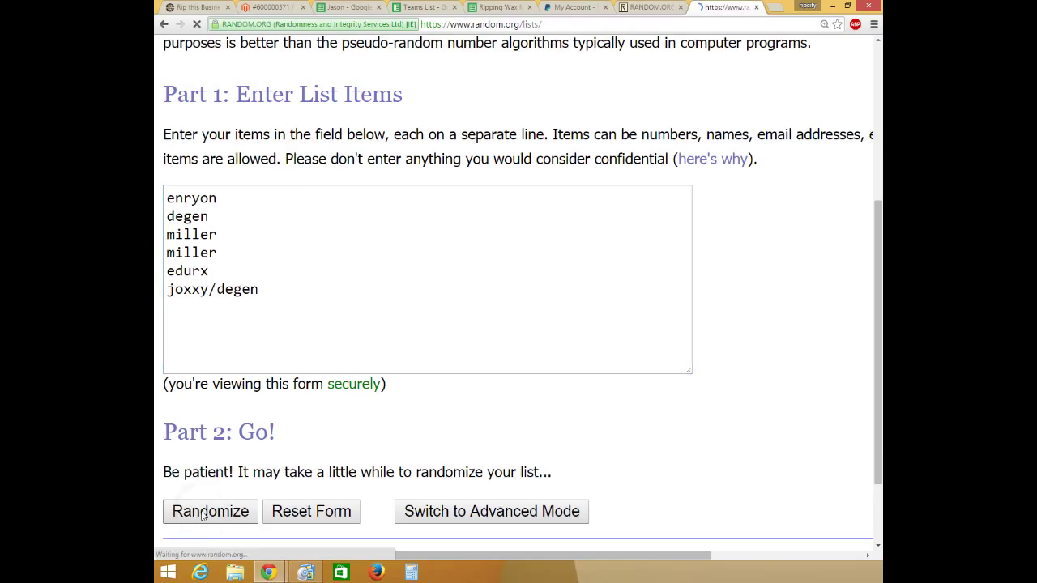
left_click(198, 502)
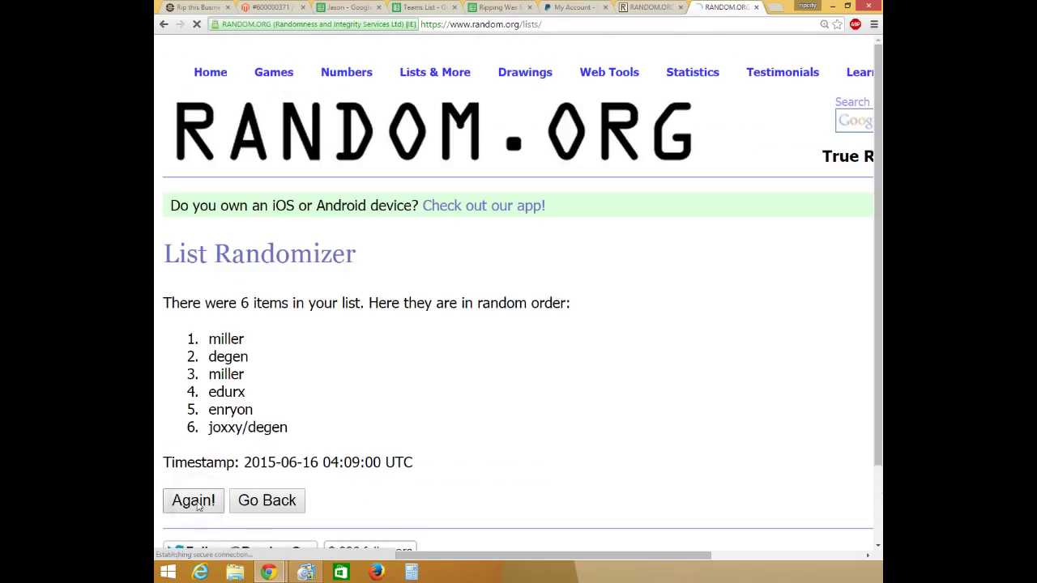
left_click(201, 540)
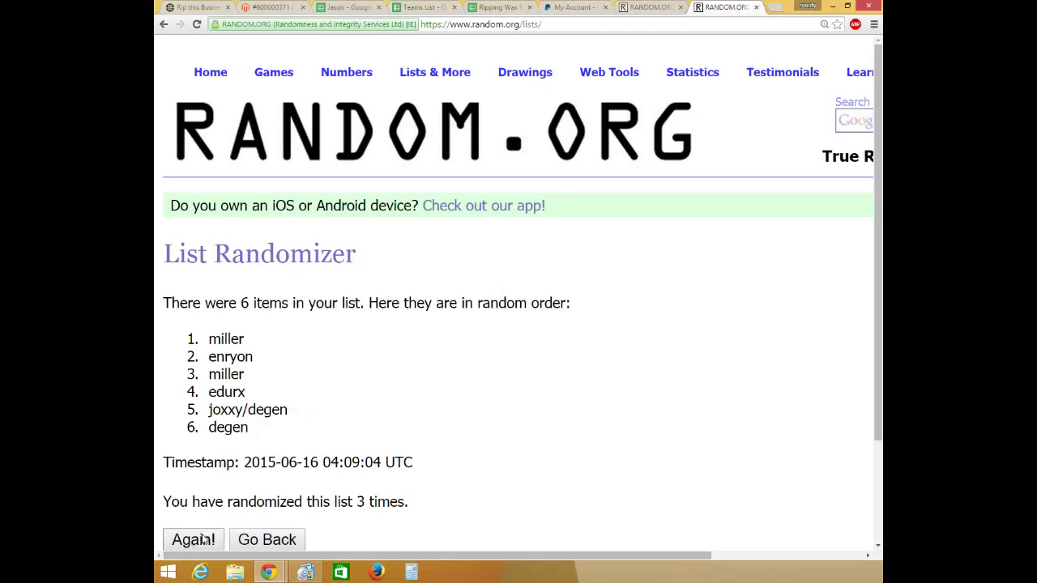
left_click(202, 541)
left_click(203, 541)
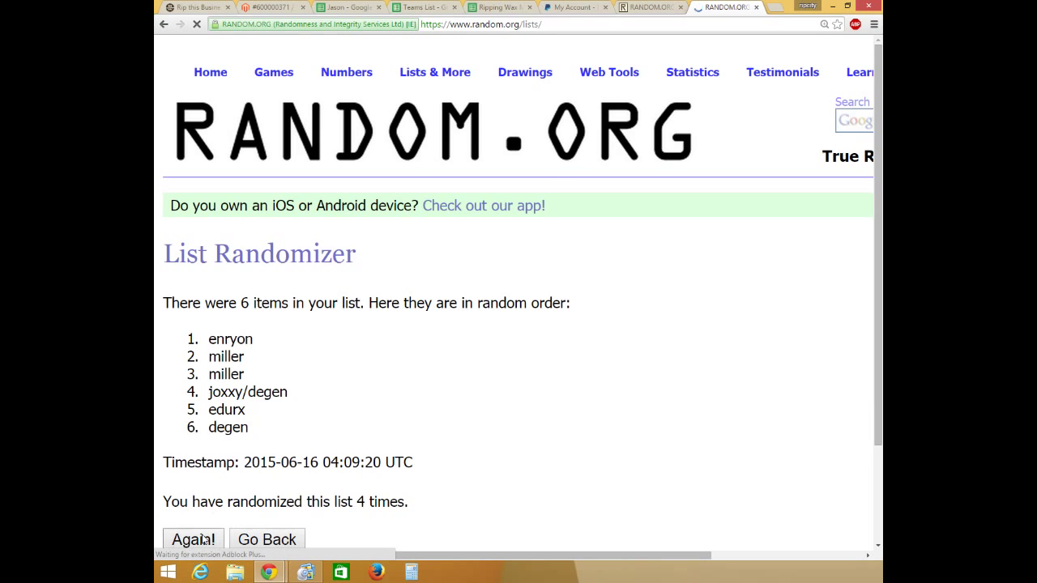
left_click(202, 541)
left_click(203, 541)
left_click(203, 541)
left_click(203, 540)
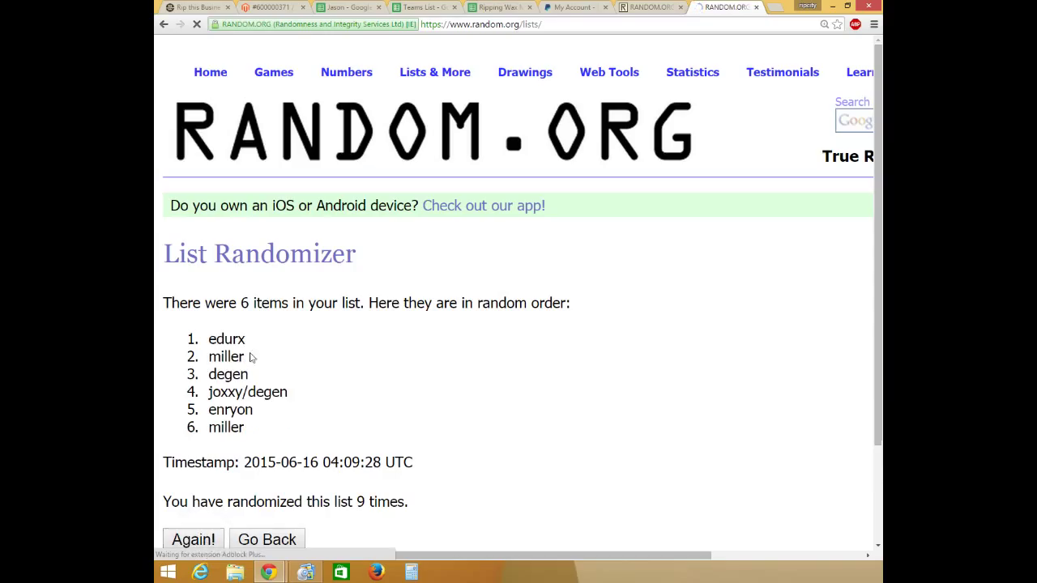
Copy the randomized participant list and paste it into the Teams List spreadsheet over the entries starting at I1.
left_click_drag(208, 339, 266, 422)
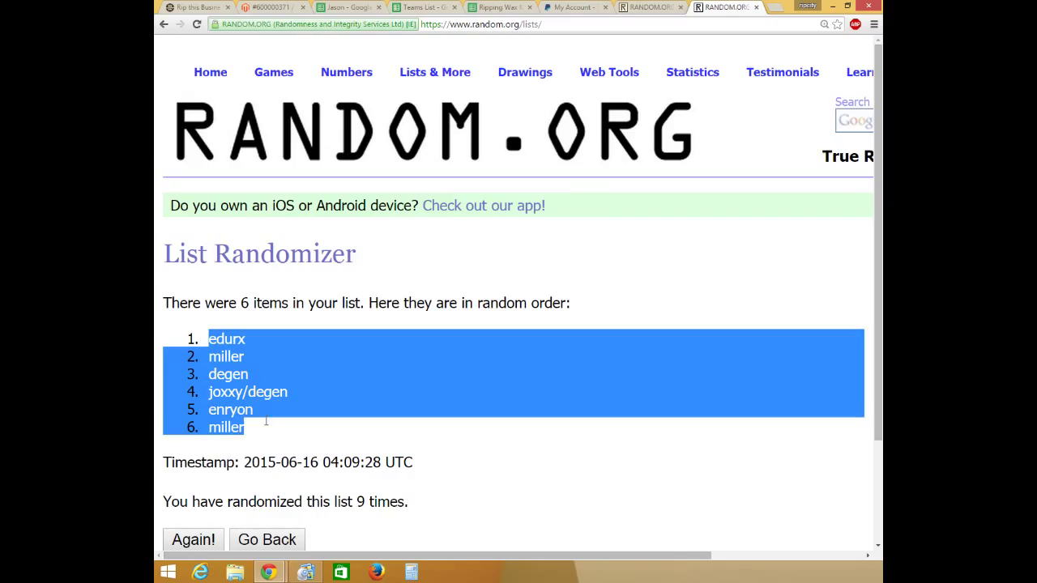
right_click(236, 374)
left_click(266, 385)
left_click(648, 8)
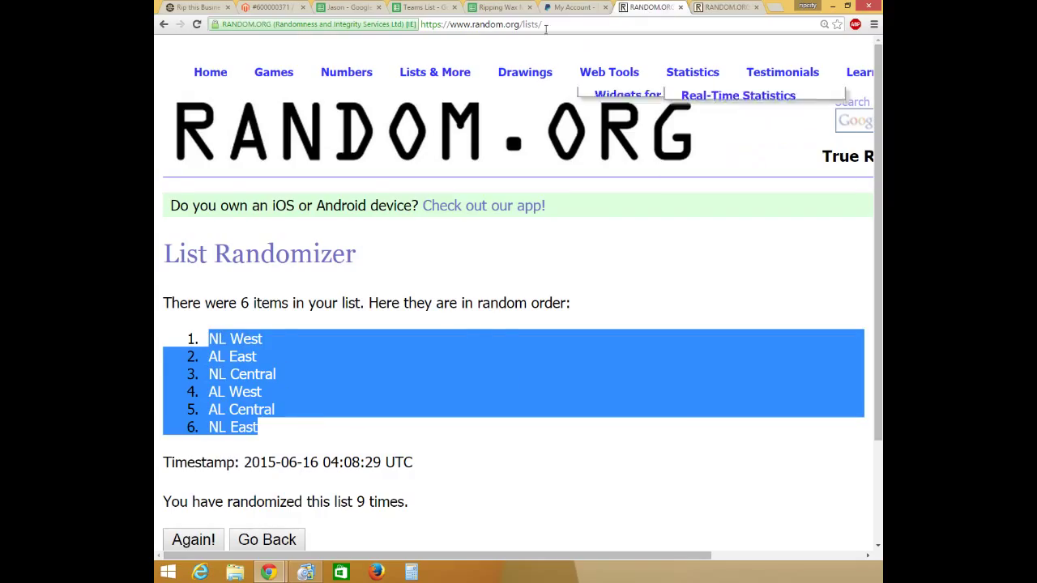
left_click(425, 9)
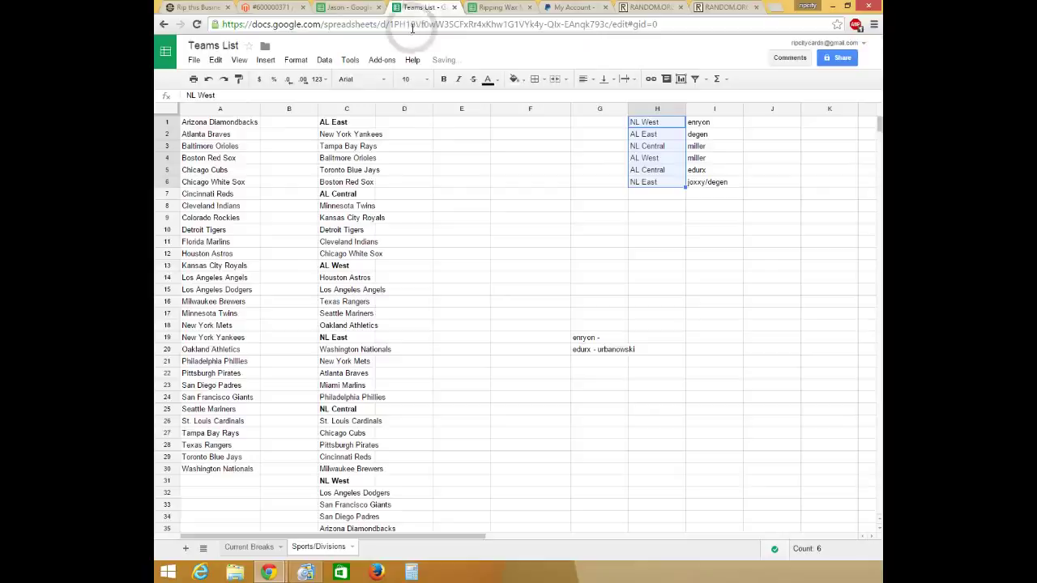
left_click(709, 124)
right_click(709, 124)
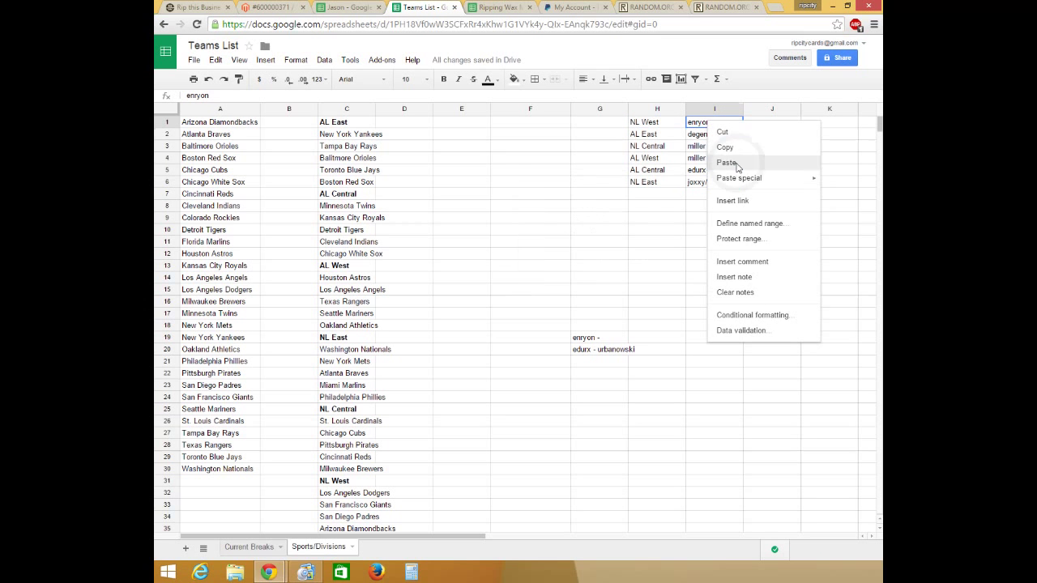
left_click(733, 161)
Copy the paired divisions and participants in H1:I6 to the empty area starting at P14.
left_click_drag(656, 121, 716, 183)
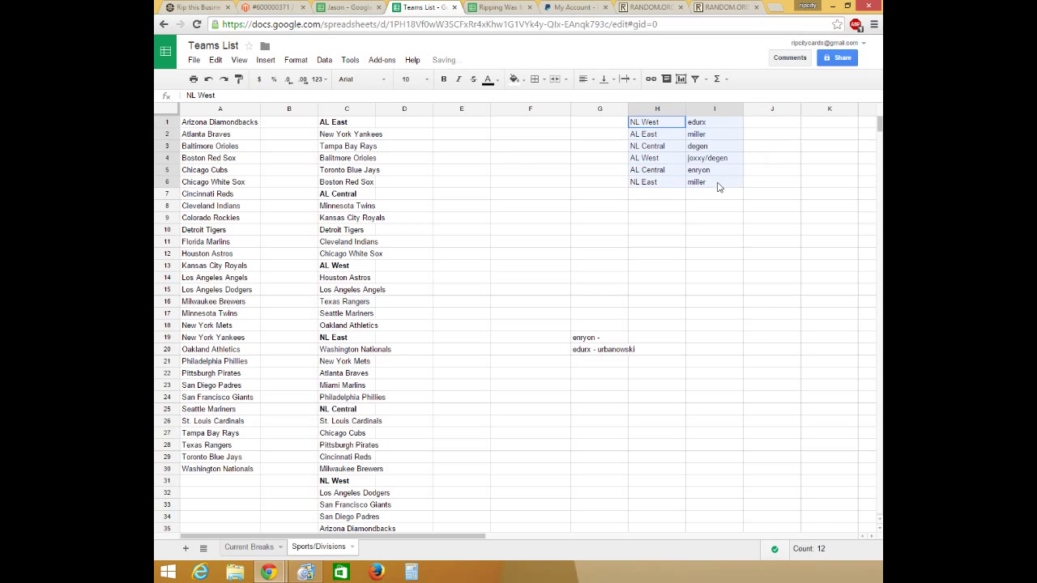
right_click(686, 142)
left_click(711, 160)
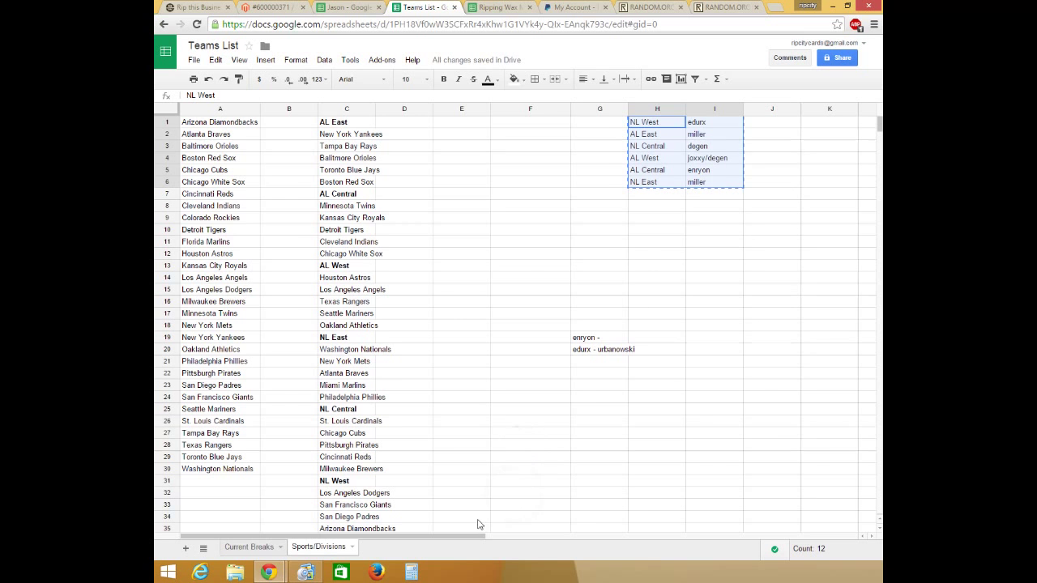
left_click_drag(459, 538, 757, 539)
left_click(491, 324)
right_click(479, 282)
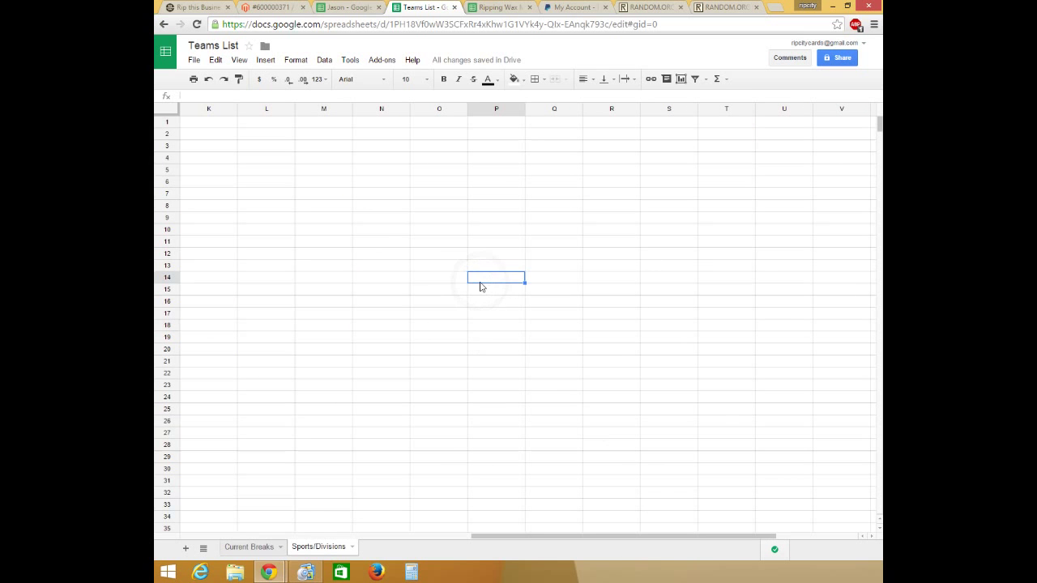
left_click(509, 324)
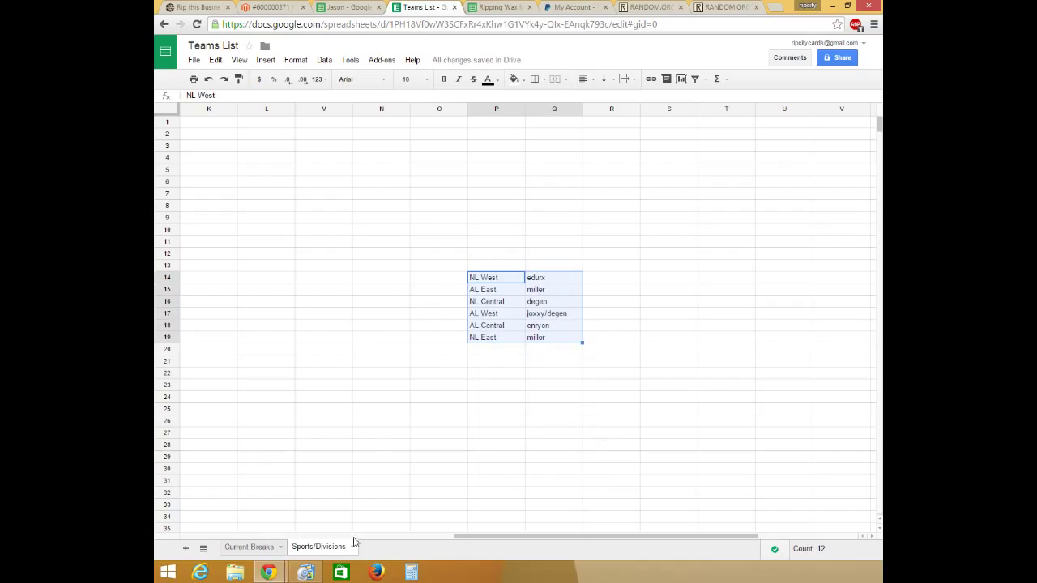
Copy the five AL West teams from the division list and paste them into T14:T18.
mouse_move(308, 572)
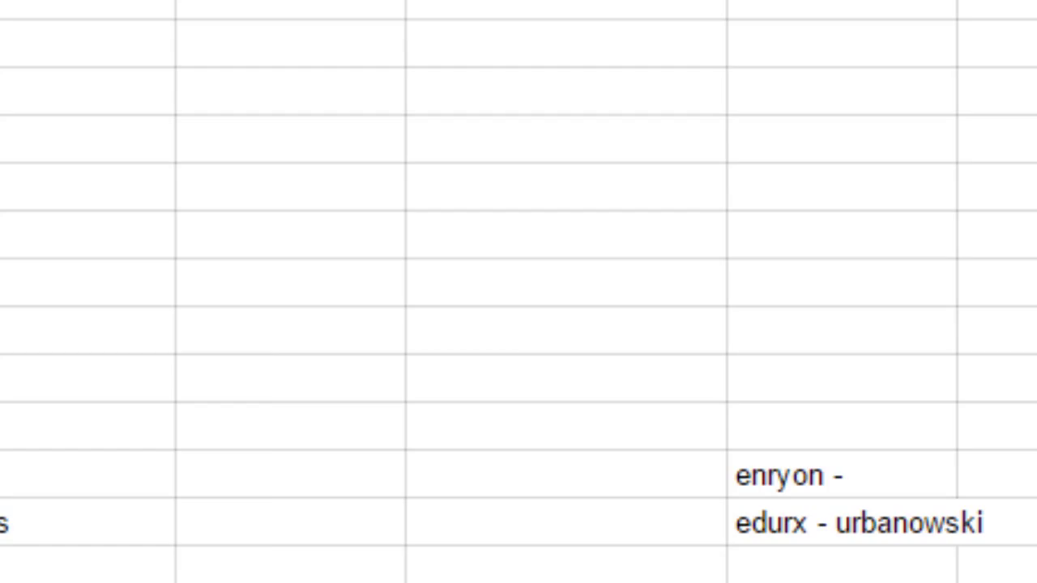
right_click(4, 312)
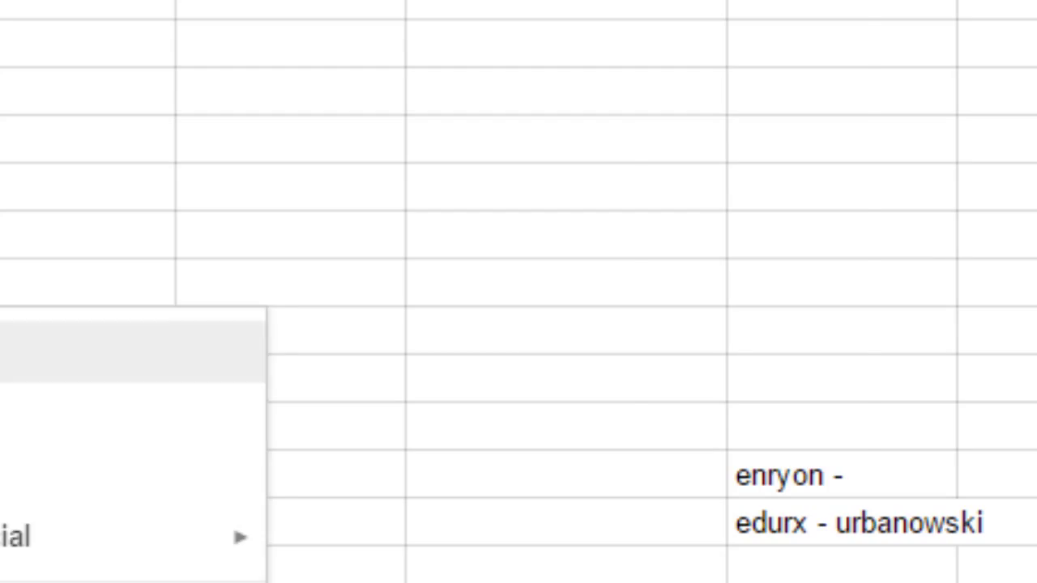
left_click(48, 411)
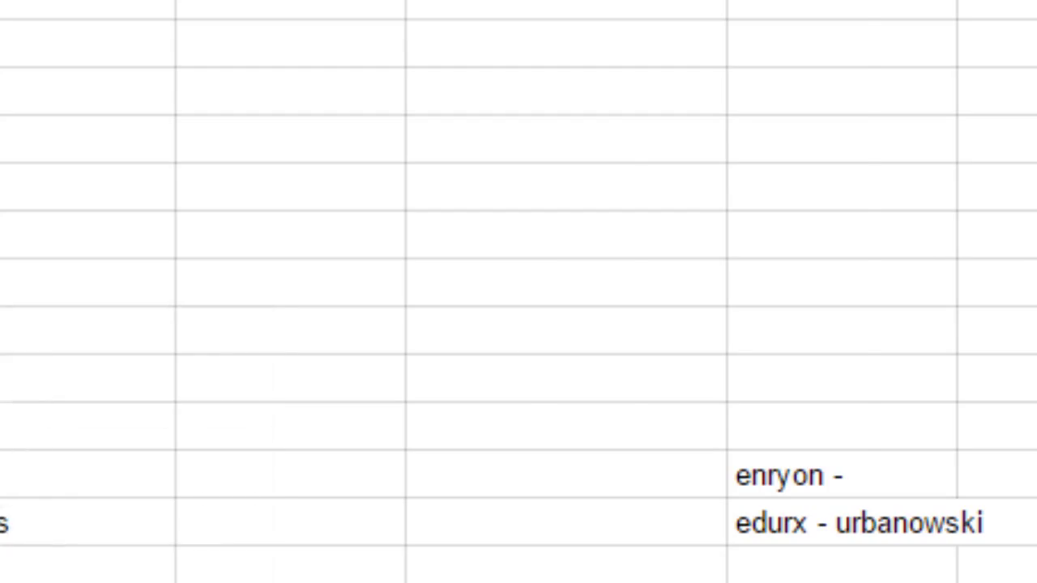
scroll(519, 324, "right", 10)
scroll(518, 324, "up", 3)
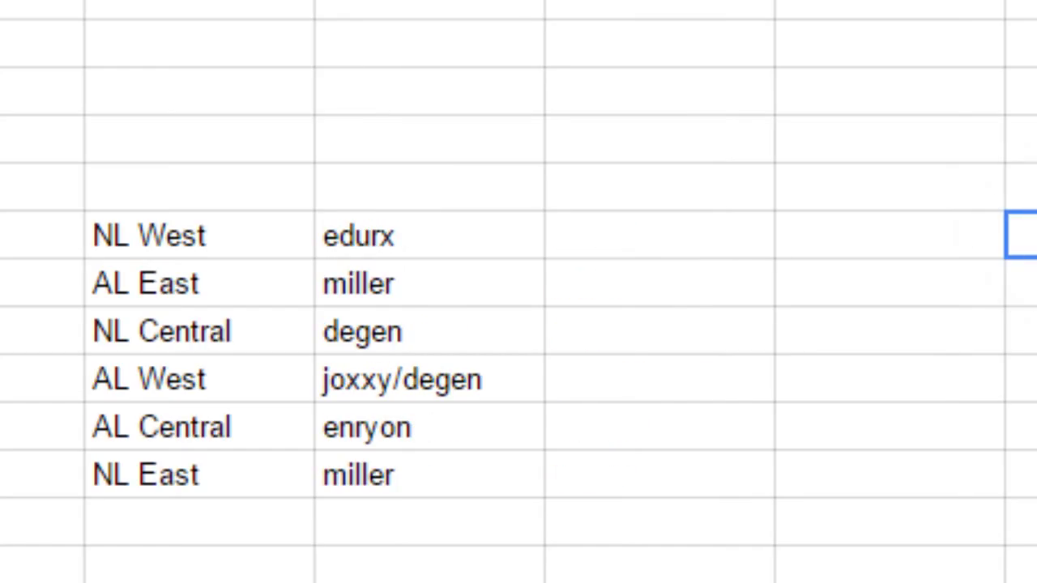
key("ctrl+v")
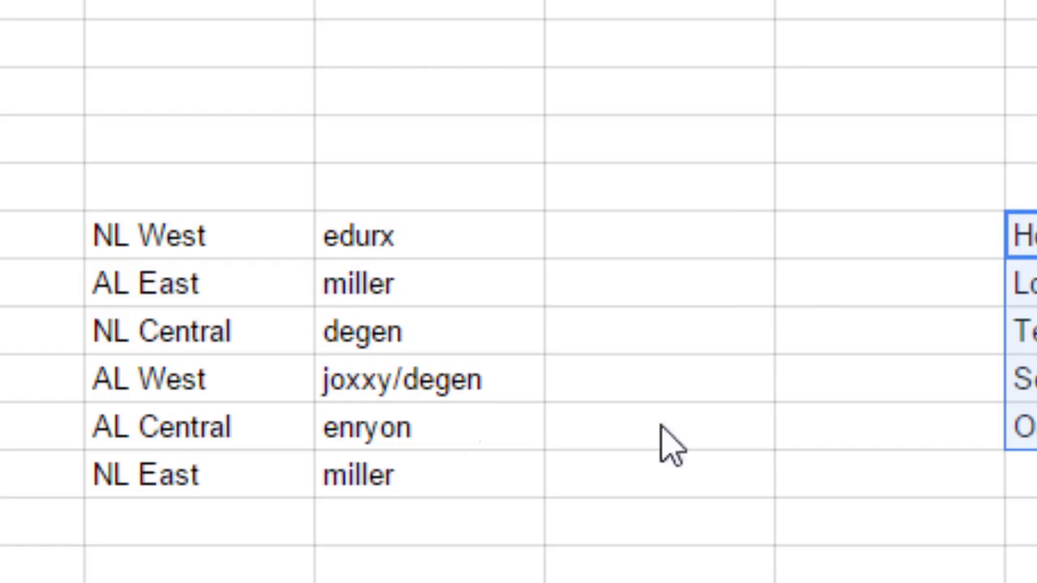
Fill R14:R18 with the handles of the two participants sharing AL West, in the order first, second, first, second, second.
left_click(717, 247)
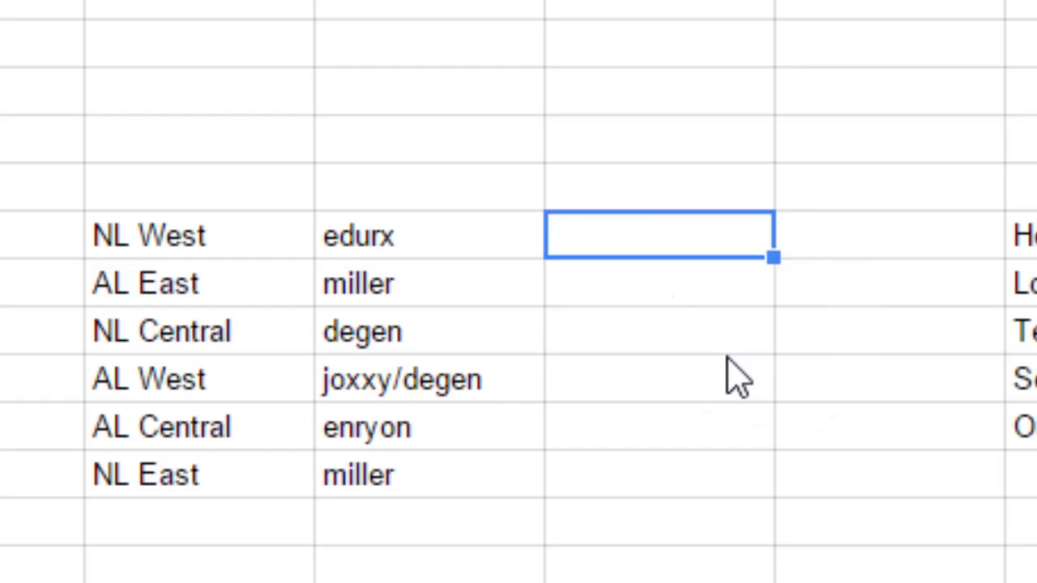
type("joxxy")
key("Return")
type("degen")
key("Return")
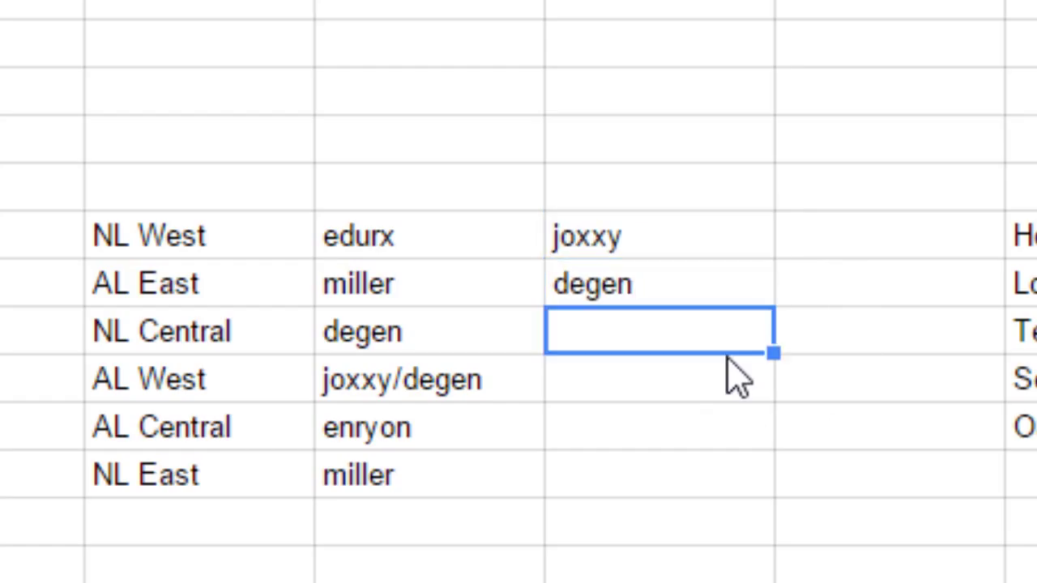
type("joxxy")
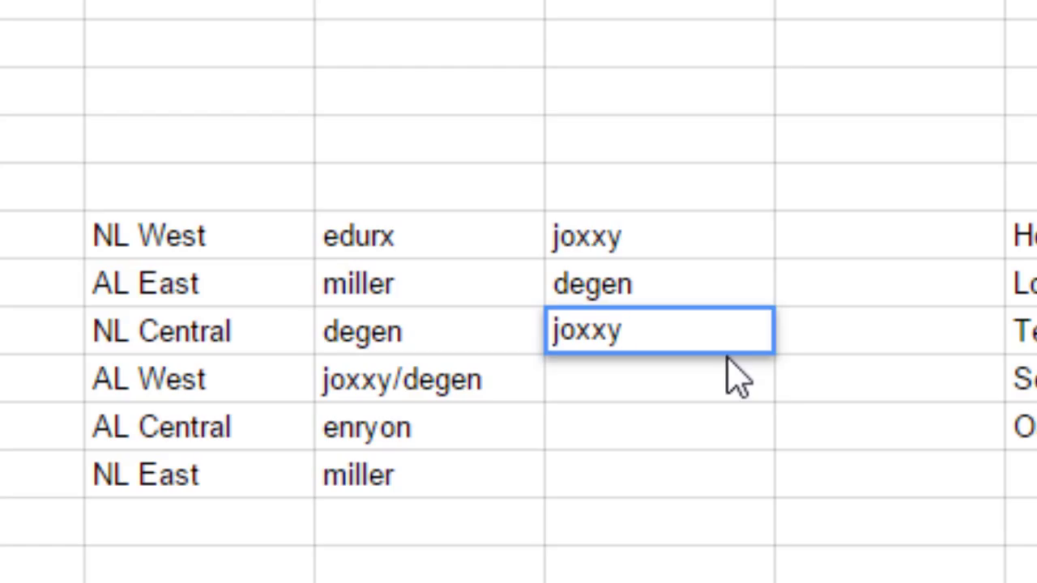
key("Return")
type("degen")
key("Return")
type("deg")
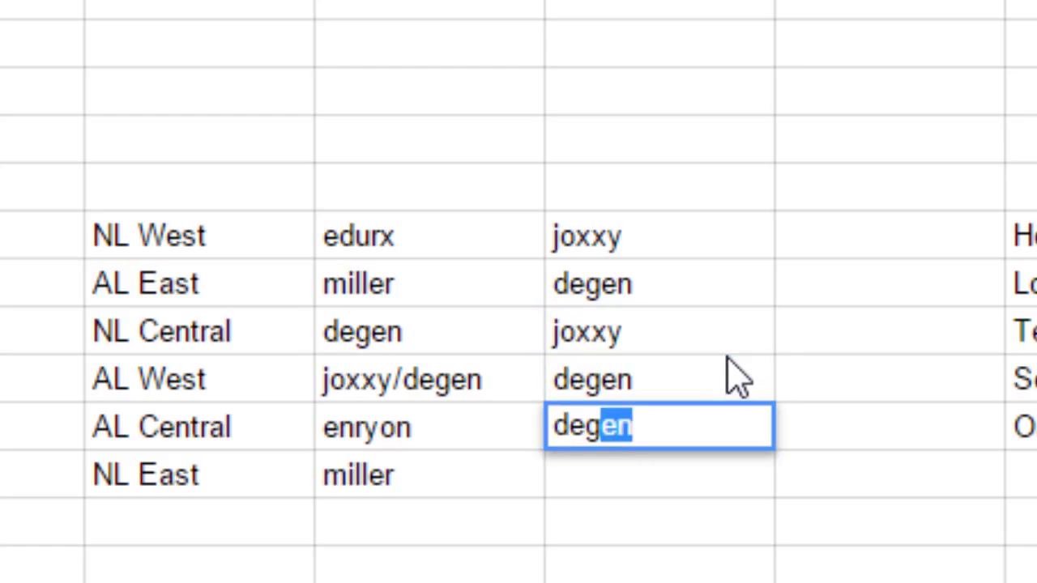
key("Return")
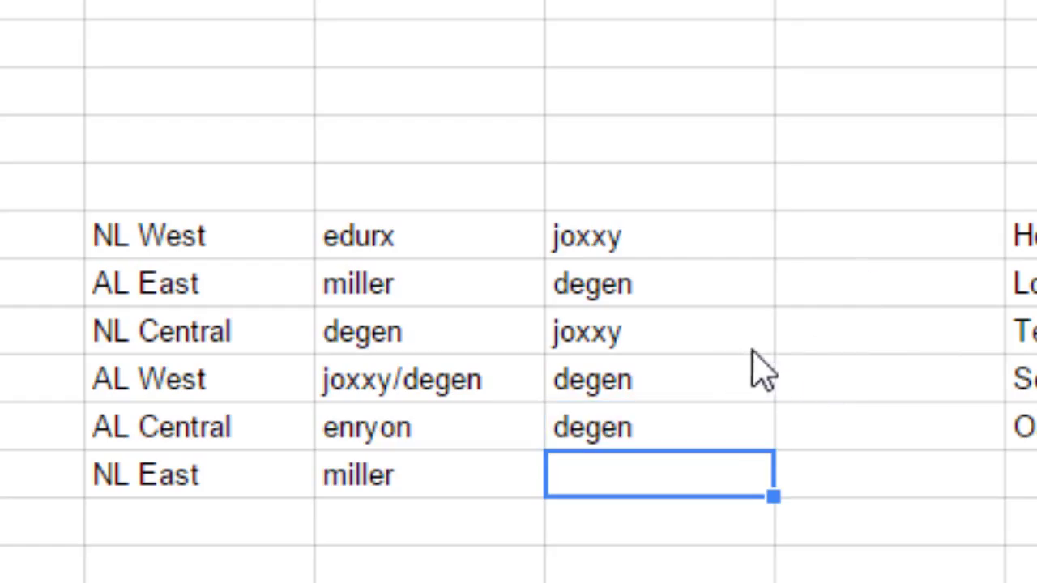
Move Seattle Mariners, Los Angeles Angels, Oakland Athletics, Texas Rangers and Houston Astros into S14:S18 in that order.
left_click(1021, 379)
left_click_drag(1008, 379, 848, 240)
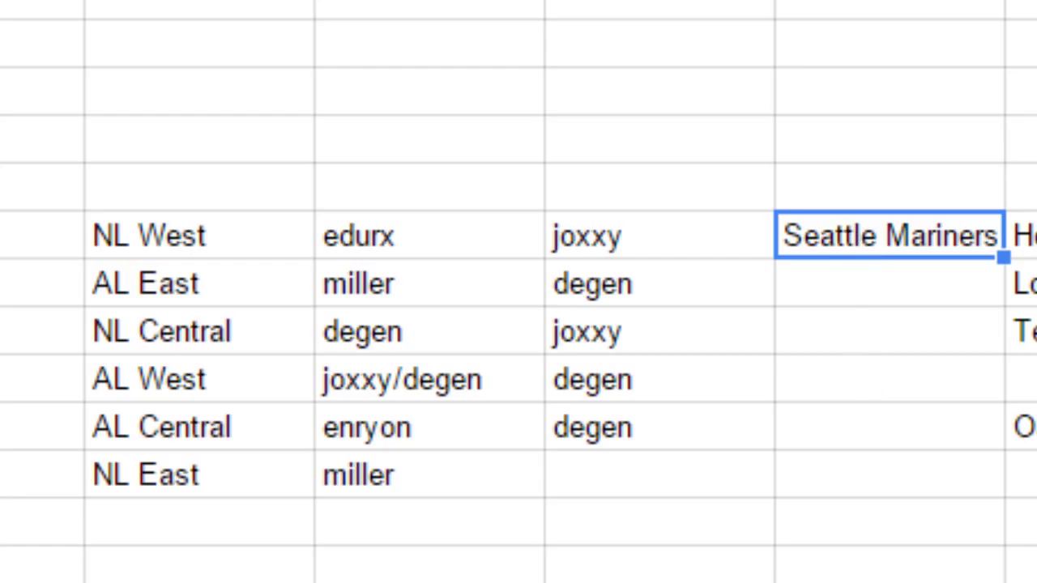
left_click(1020, 284)
left_click_drag(1008, 284, 952, 301)
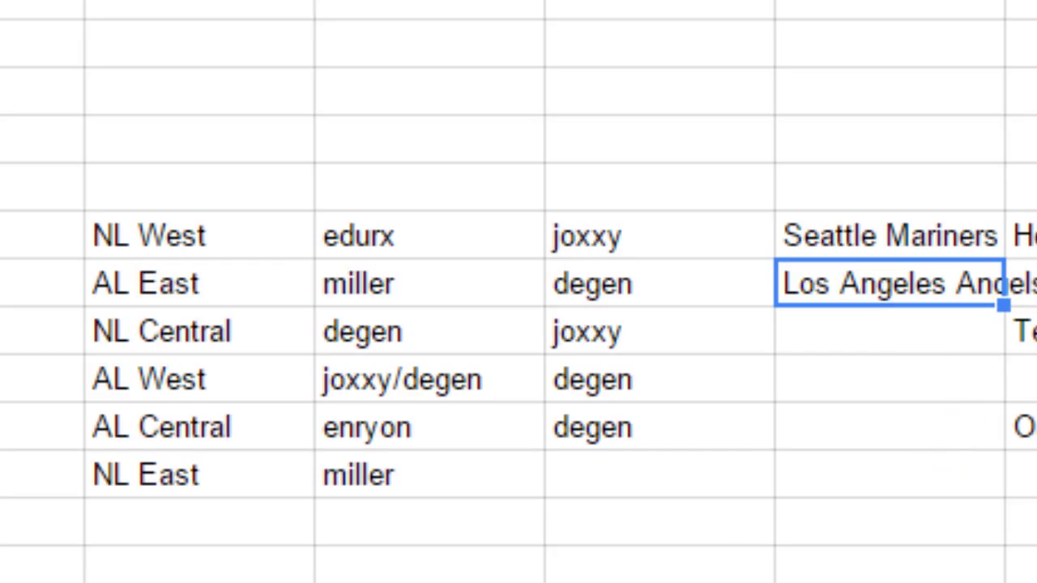
left_click(1019, 426)
left_click_drag(1017, 405, 947, 378)
left_click(1019, 332)
left_click(1020, 235)
left_click_drag(1014, 259, 926, 423)
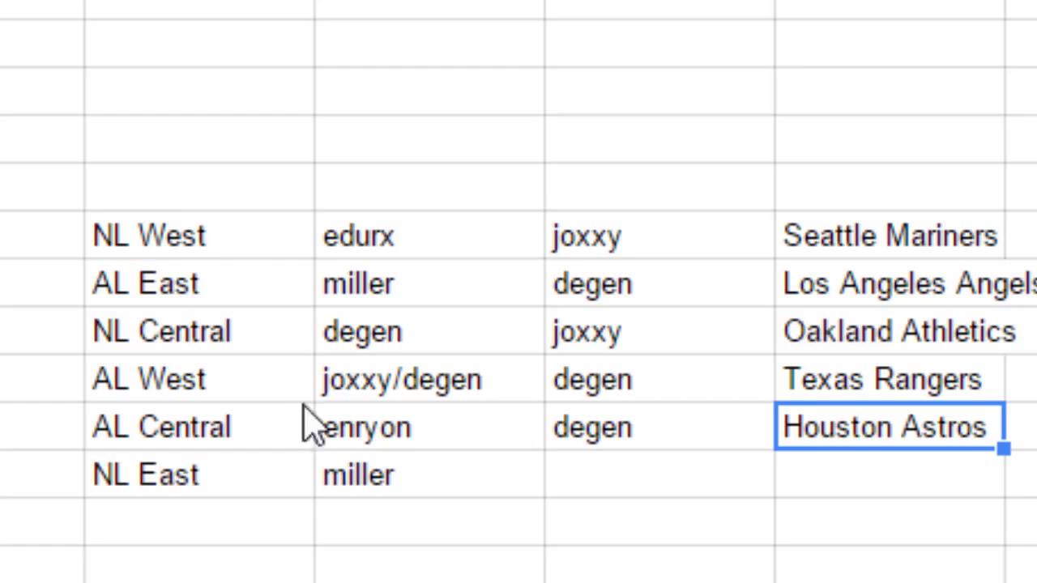
Select the results block from P13 through column S and set its print orientation to portrait.
left_click_drag(146, 185, 1000, 567)
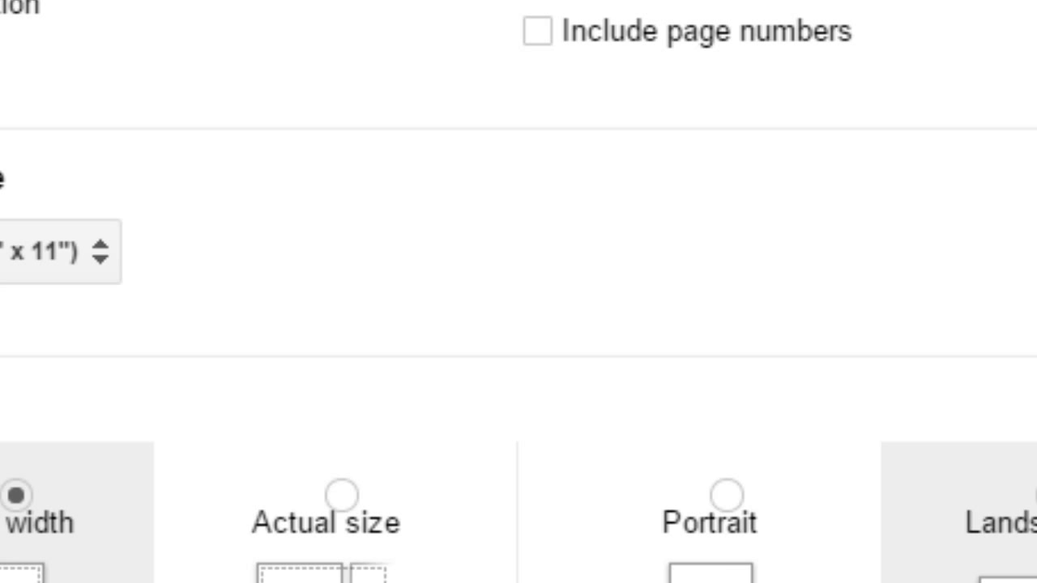
left_click(733, 494)
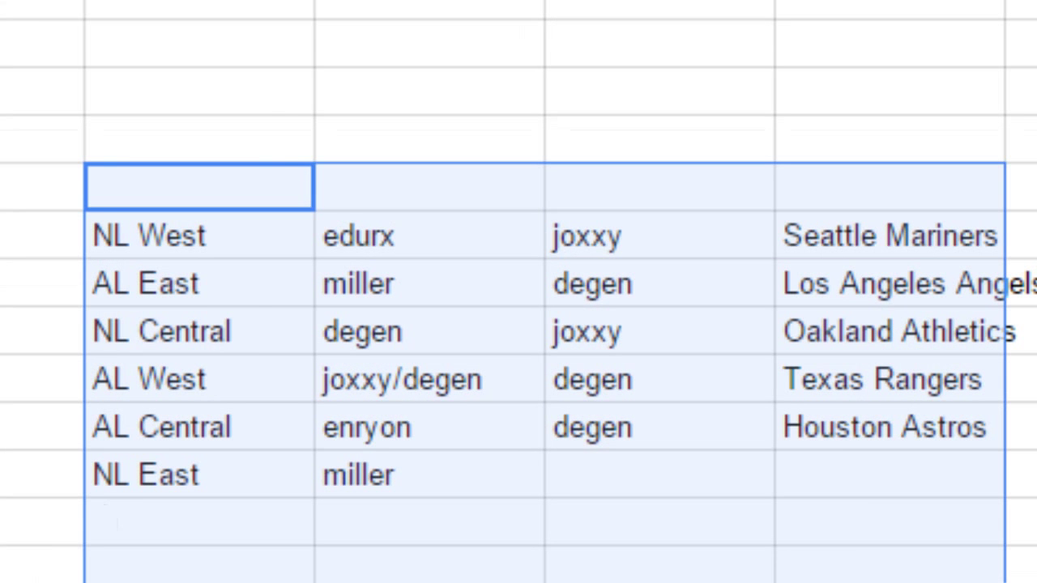